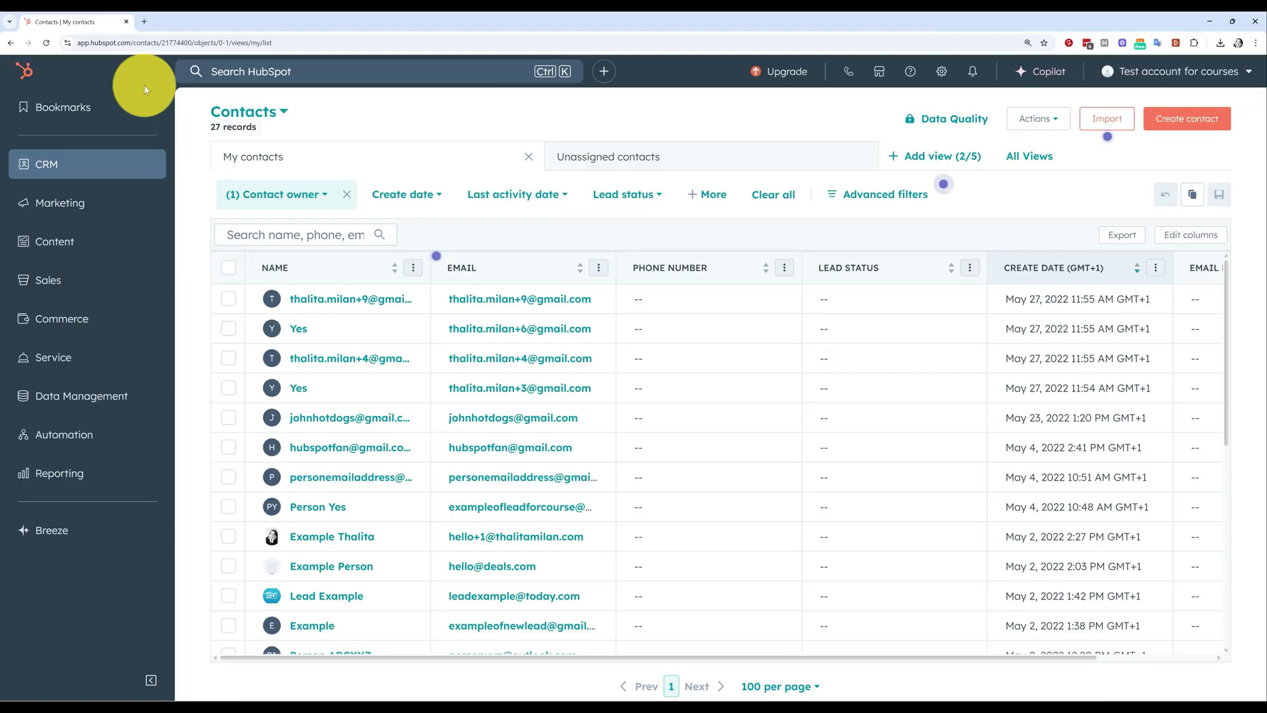
- Open Social from the Marketing menu to reach the social monitoring welcome page
left_click(107, 214)
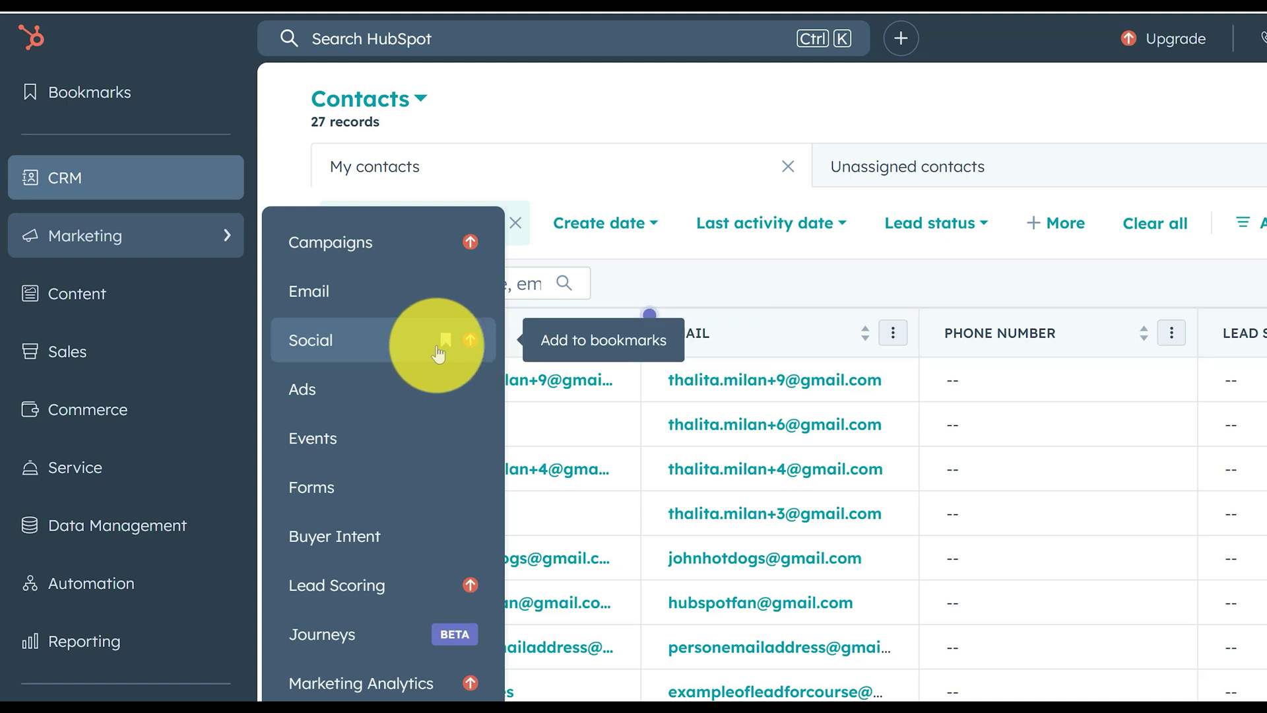
mouse_move(127, 235)
left_click(437, 353)
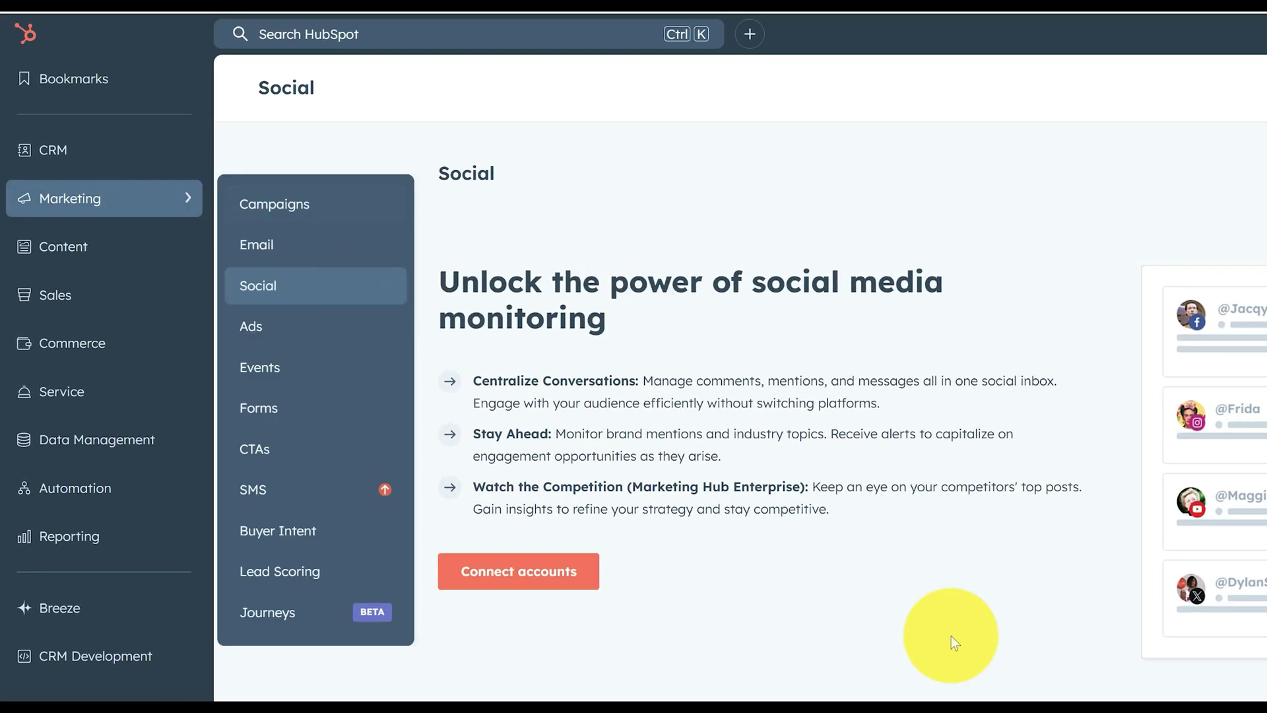
- Connect Facebook & Instagram with access allowed, then connect the chosen LinkedIn page
left_click(537, 572)
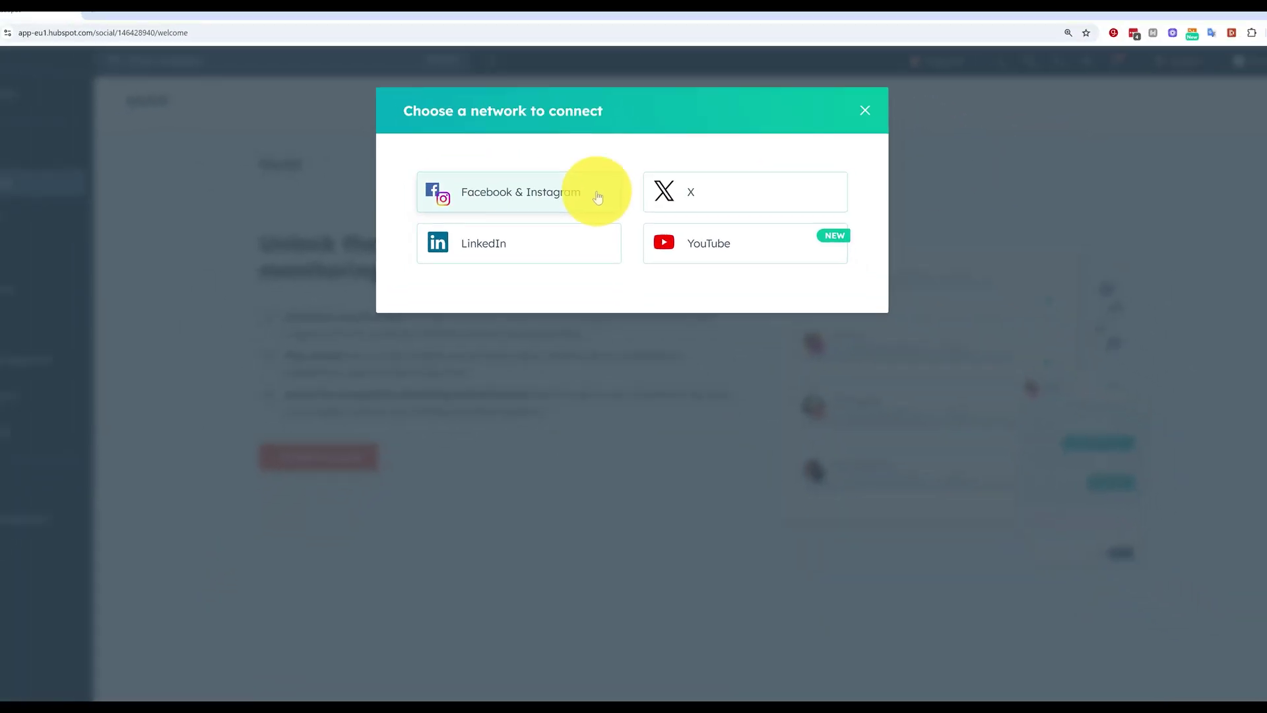
left_click(597, 197)
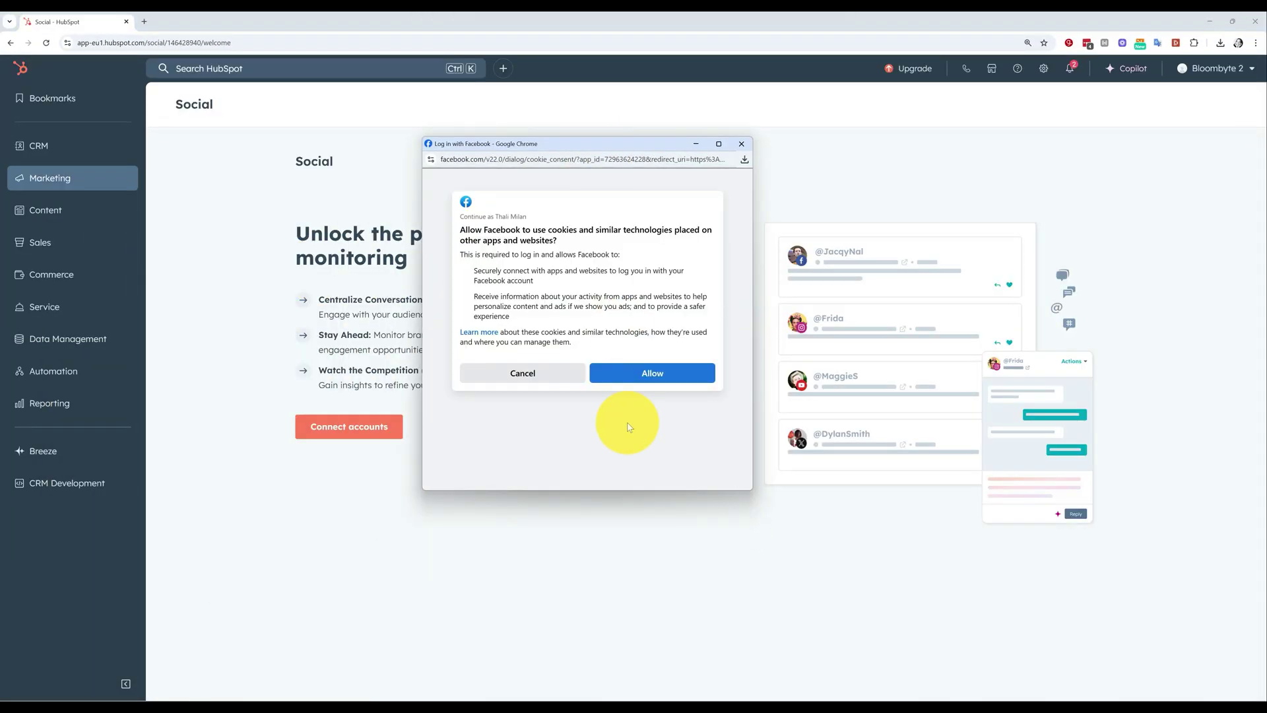
left_click(640, 370)
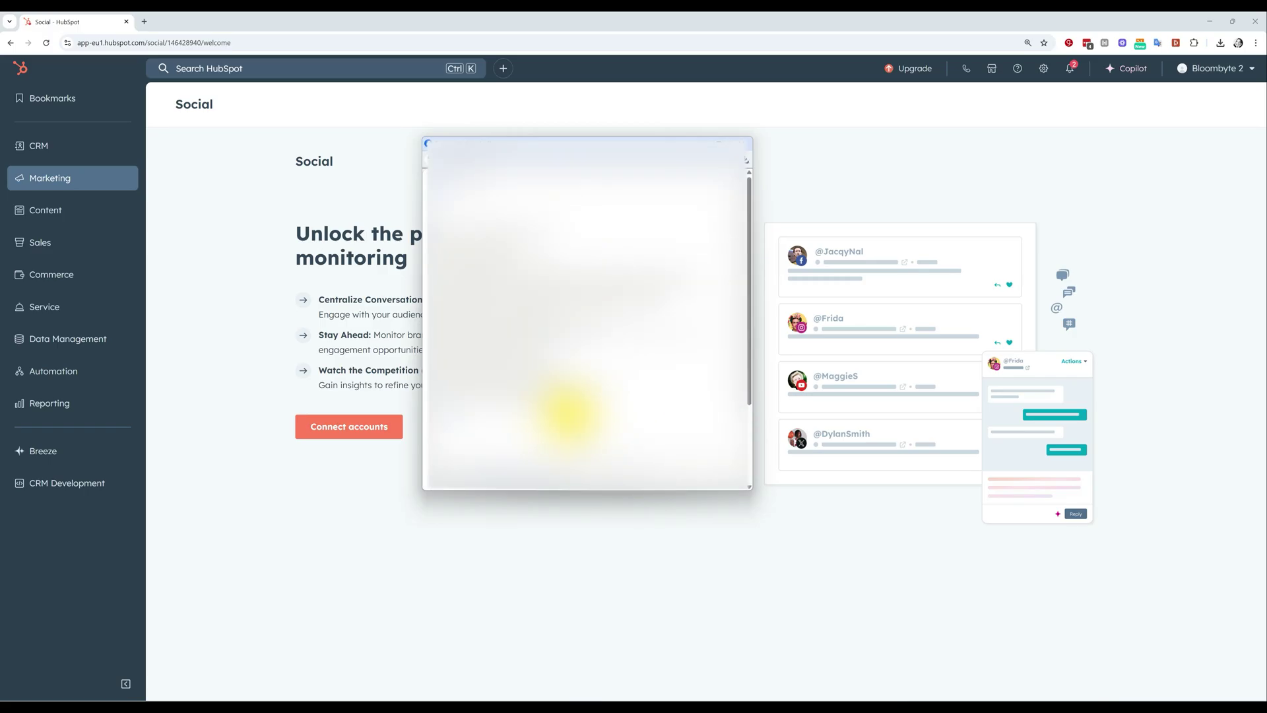
left_click(568, 412)
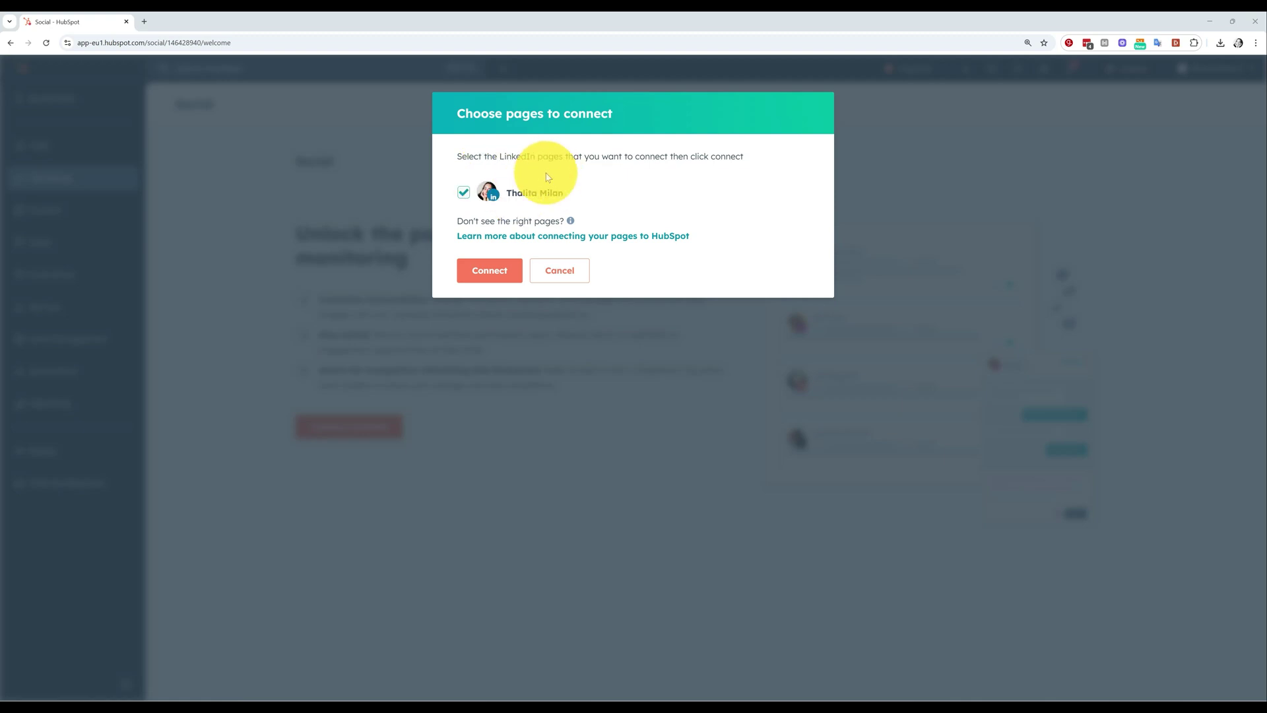
left_click(484, 274)
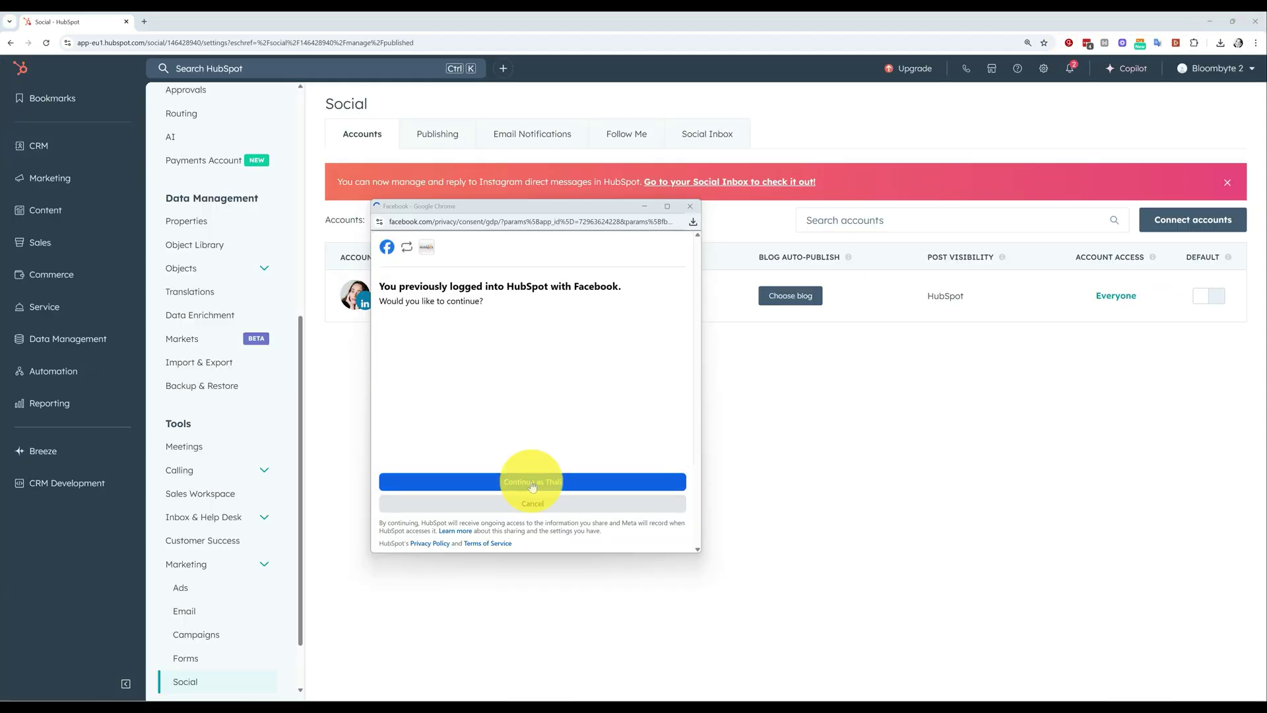
left_click(532, 487)
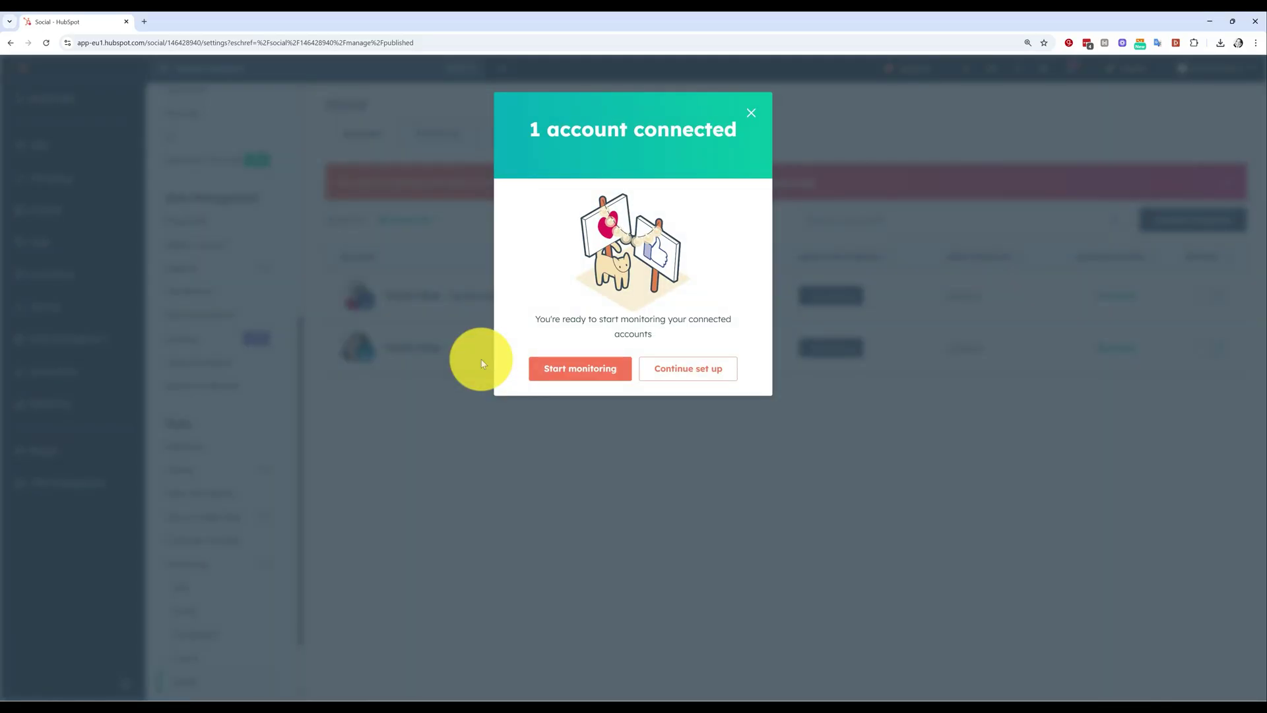
- Dismiss the '1 account connected' notice and return to the empty Social publishing overview
left_click(750, 113)
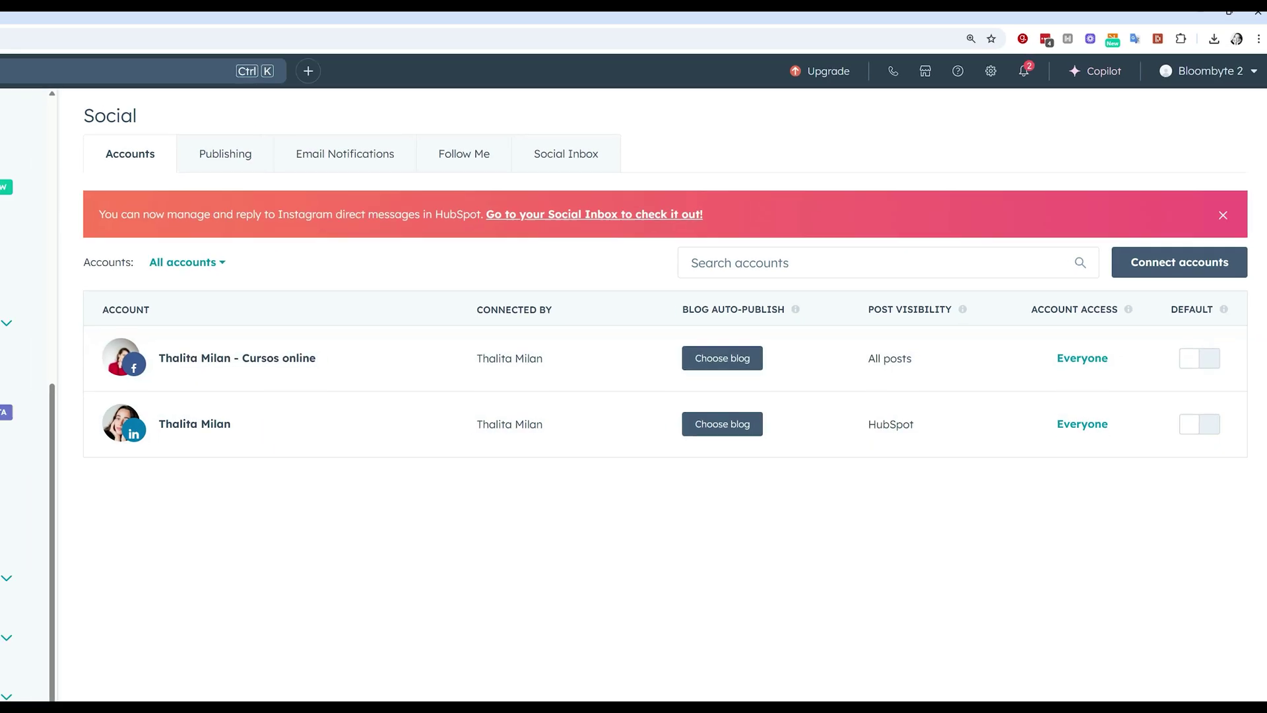
left_click(193, 243)
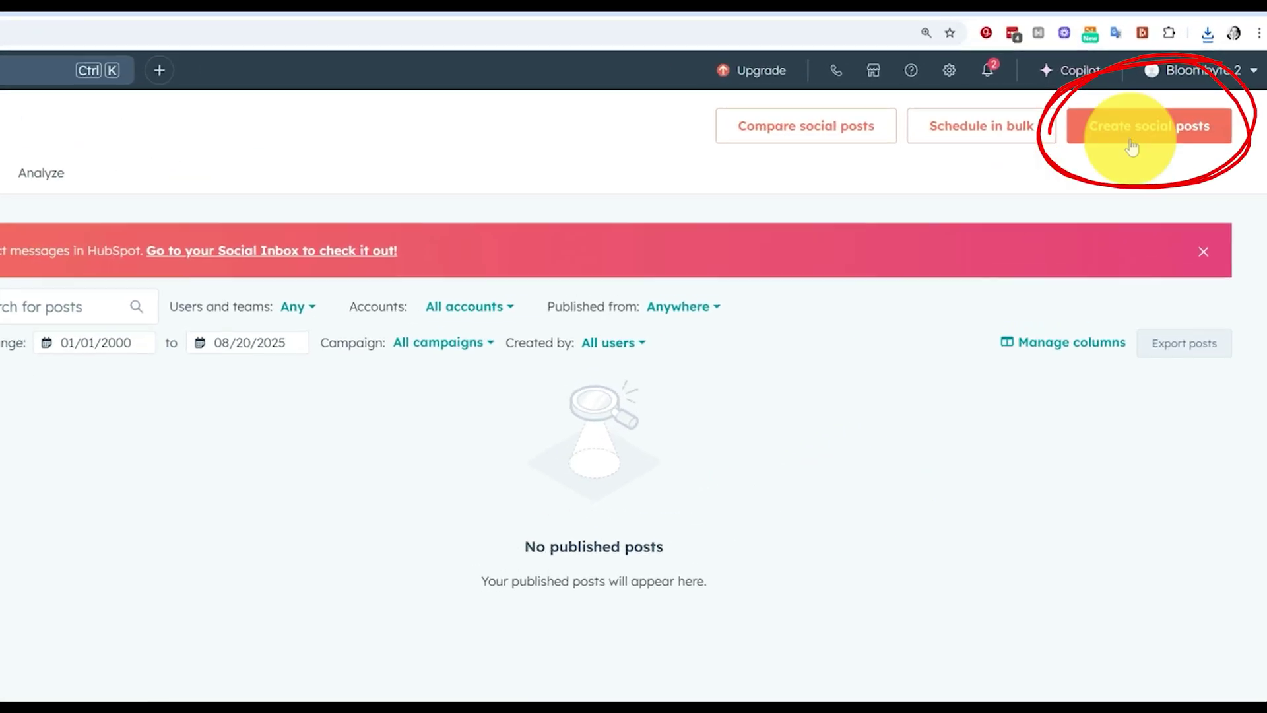
- Create a new social post with the Facebook page and LinkedIn account selected
left_click(1180, 107)
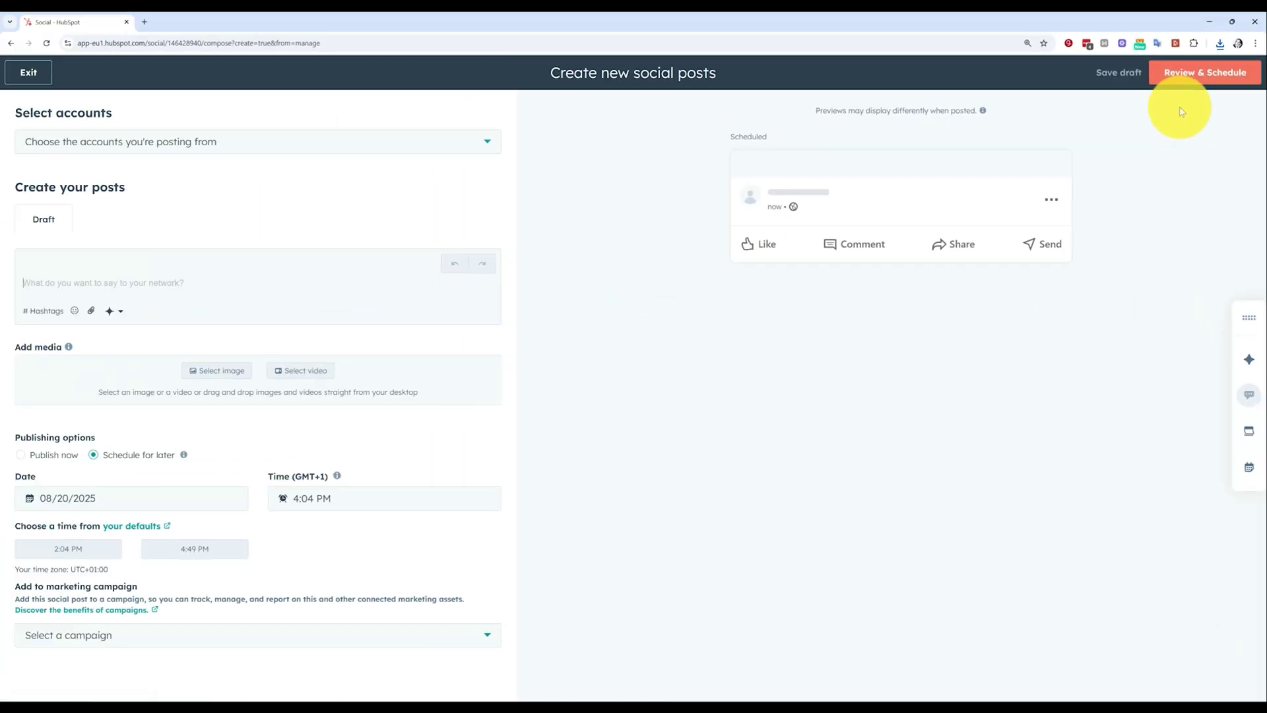
left_click(513, 164)
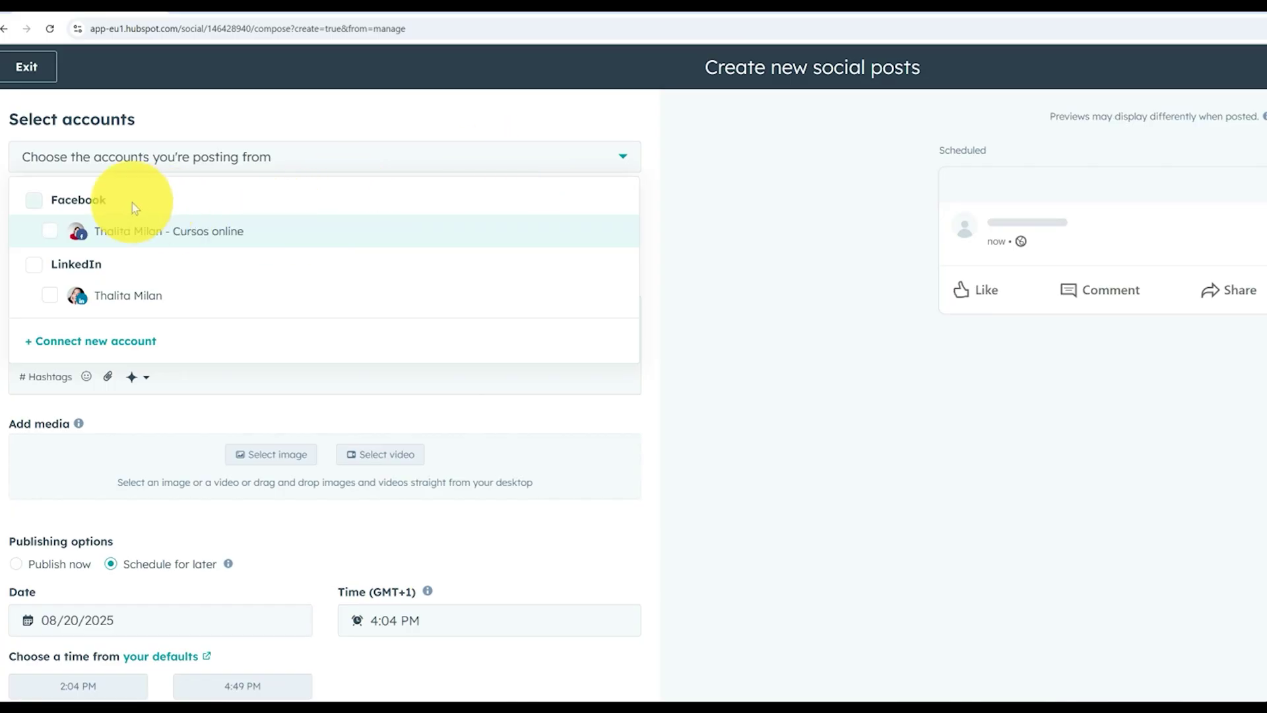
left_click(56, 240)
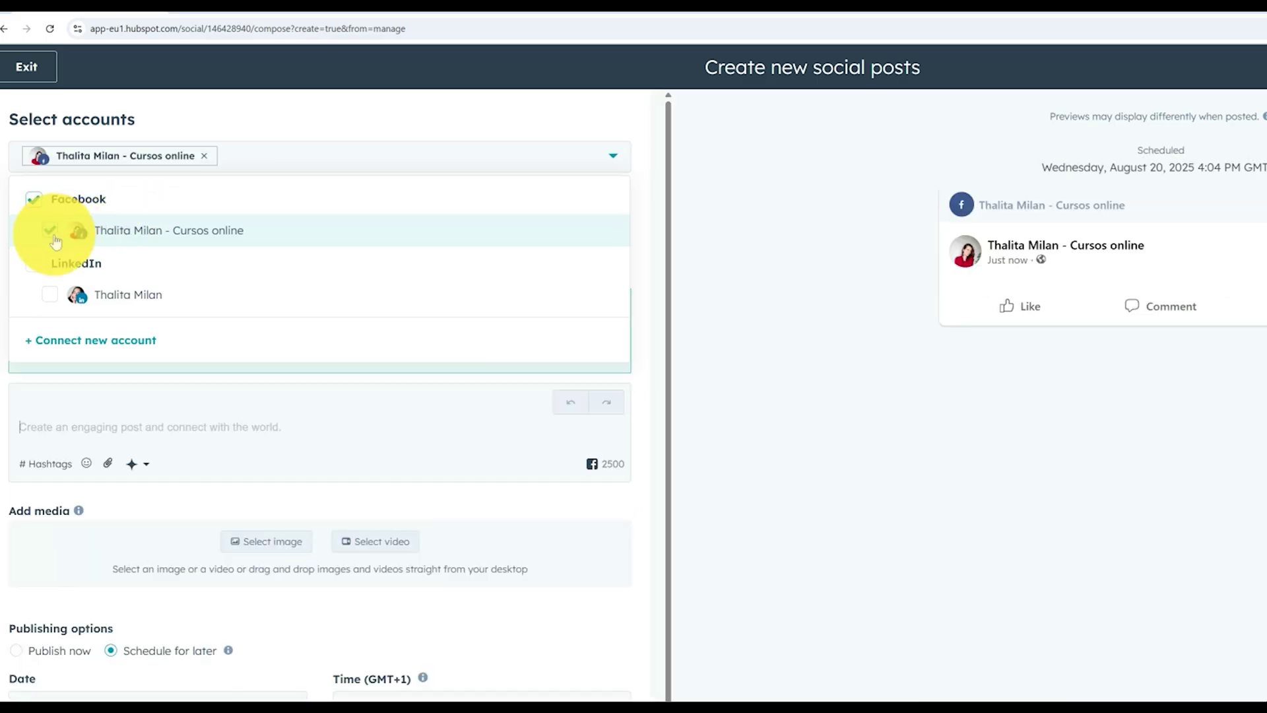
left_click(50, 295)
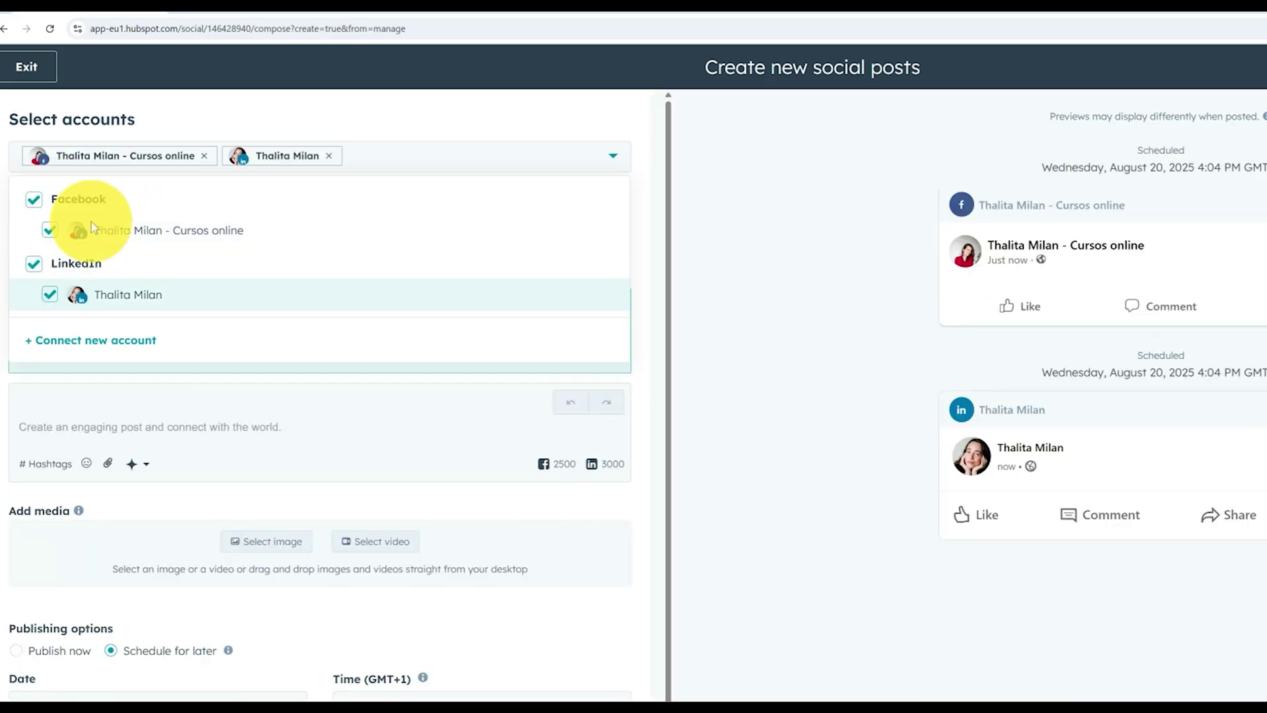
left_click(373, 128)
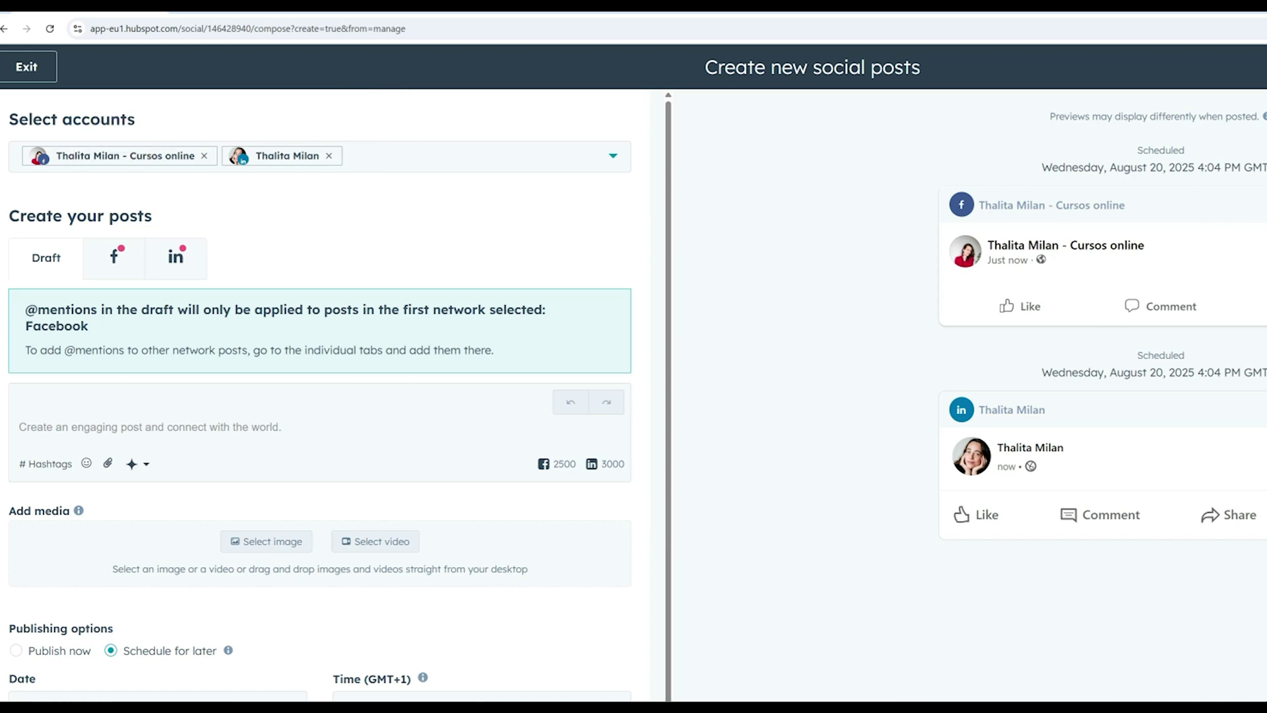
- Paste the pet-shop course announcement and attach the dog 'Marketing Strategies' image
left_click(126, 425)
key("ctrl+v")
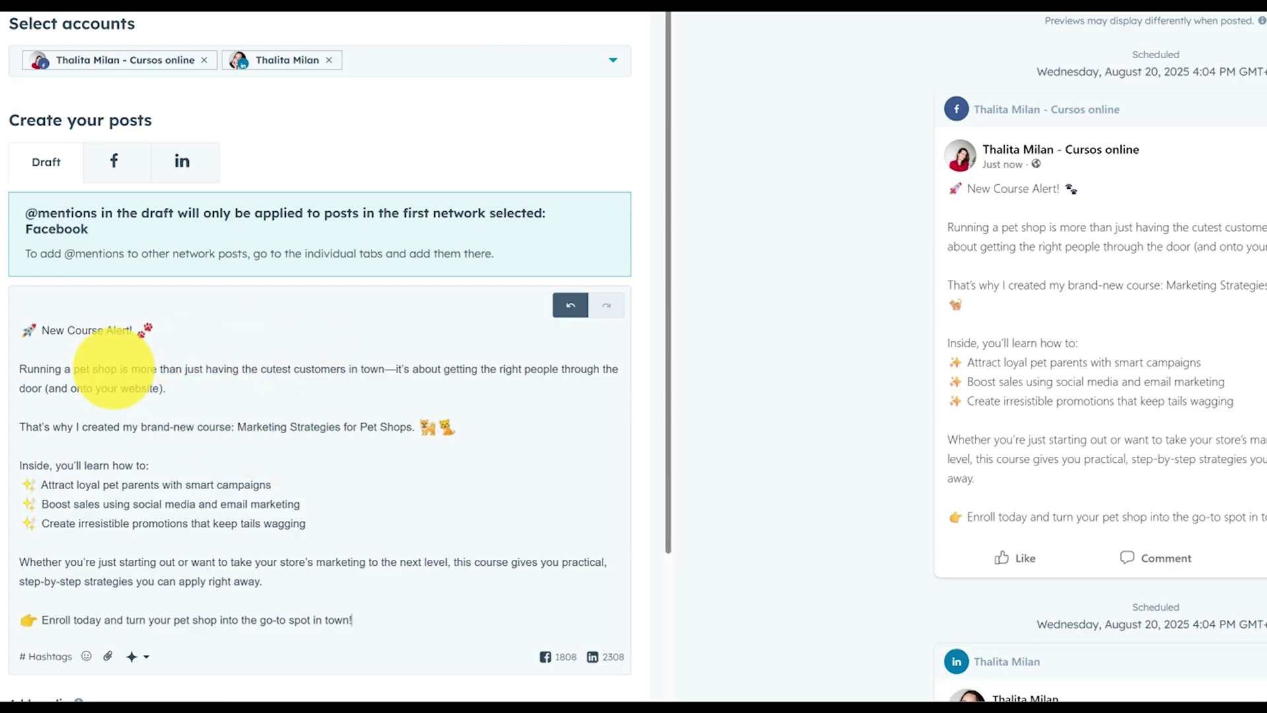
scroll(481, 594, "down", 2)
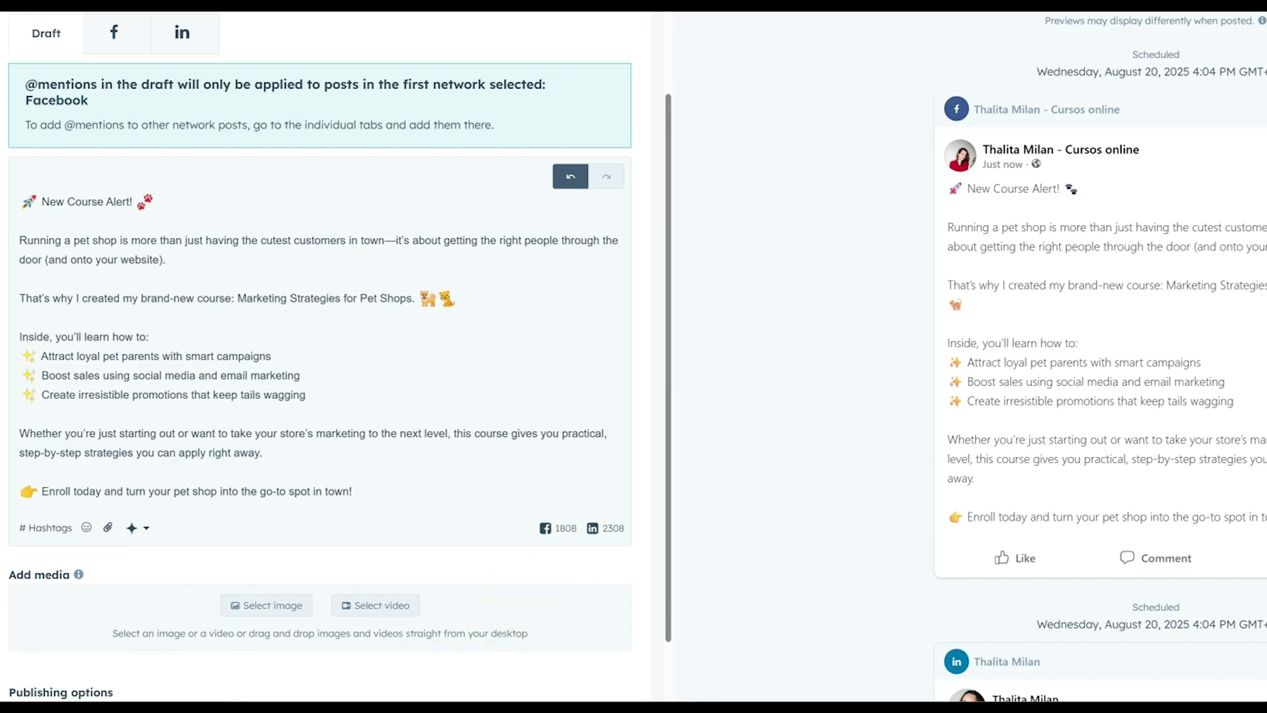
left_click_drag(960, 155, 309, 592)
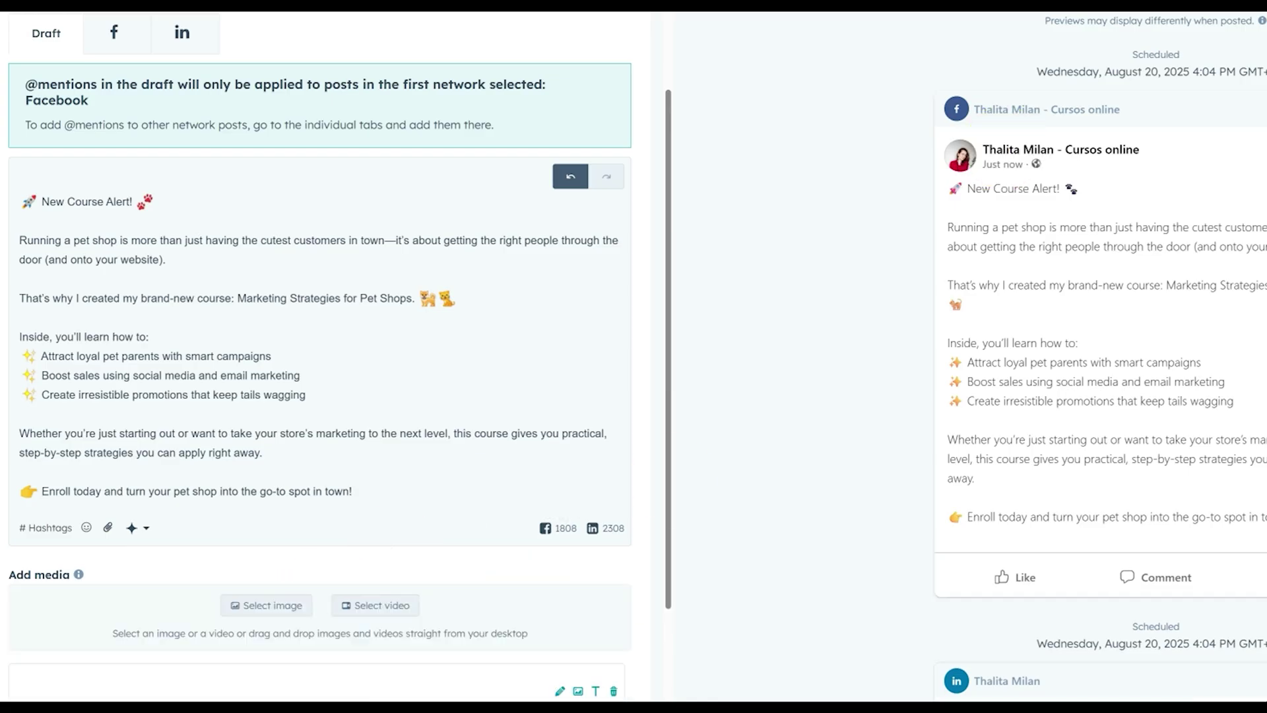
scroll(1101, 356, "down", 3)
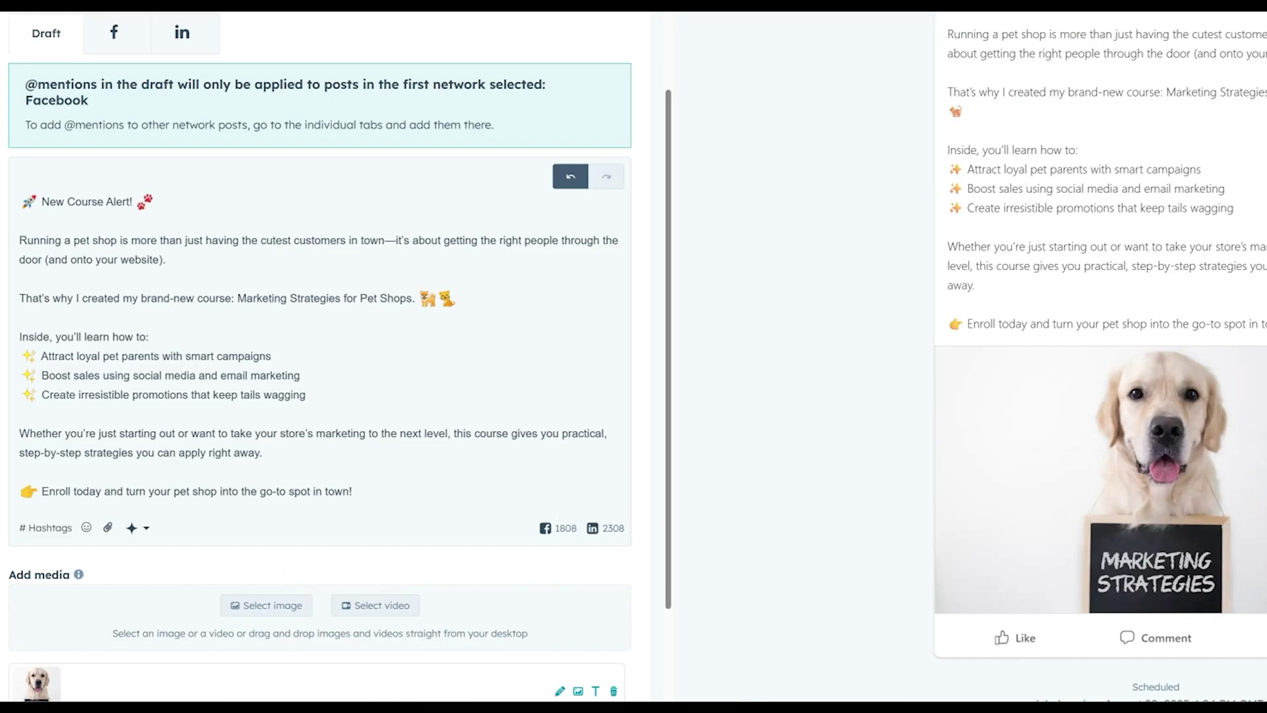
left_click_drag(657, 240, 650, 448)
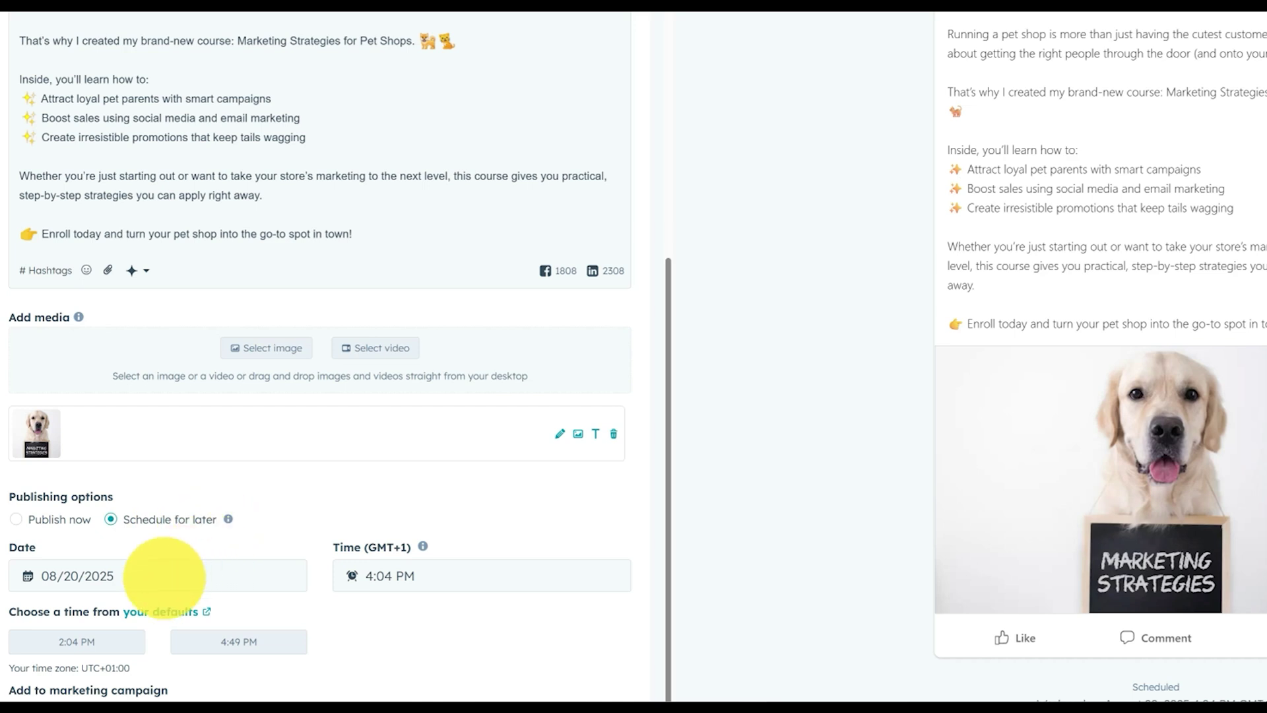
- Keep the 08/20/2025, 4:04 PM schedule and leave the campaign unassigned
left_click(166, 574)
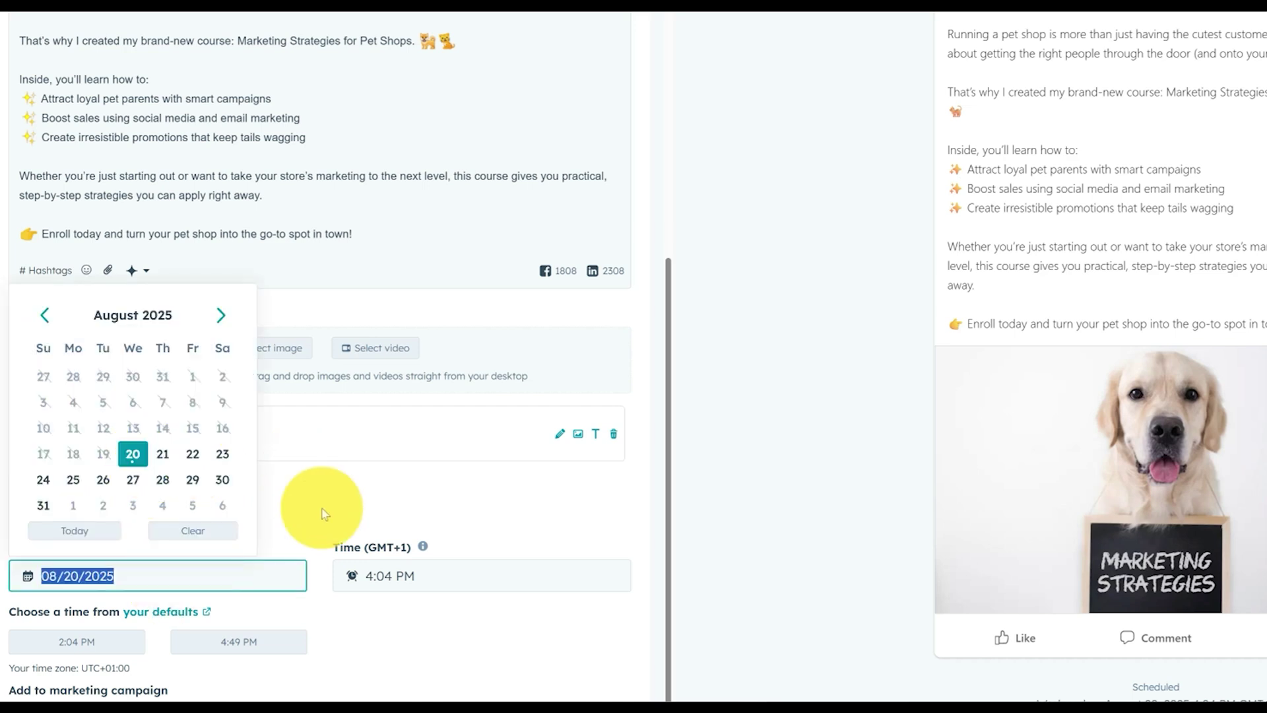
left_click(324, 578)
scroll(369, 563, "down", 2)
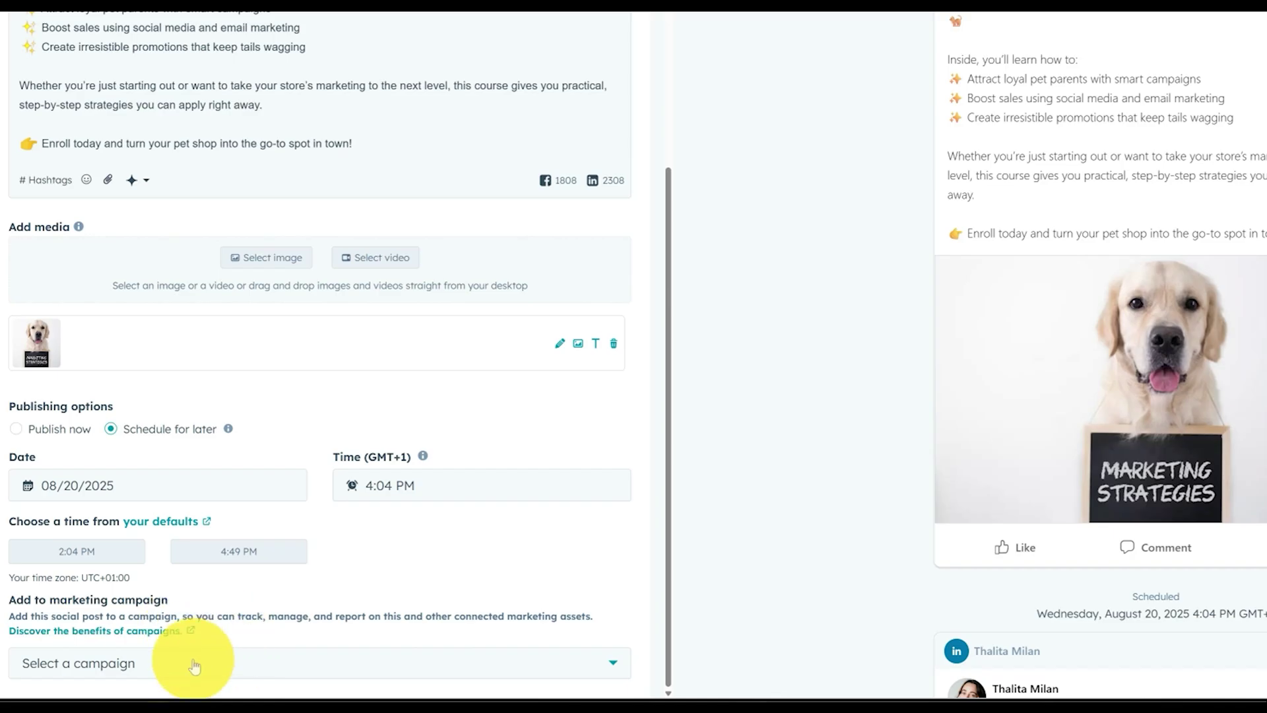
left_click(204, 657)
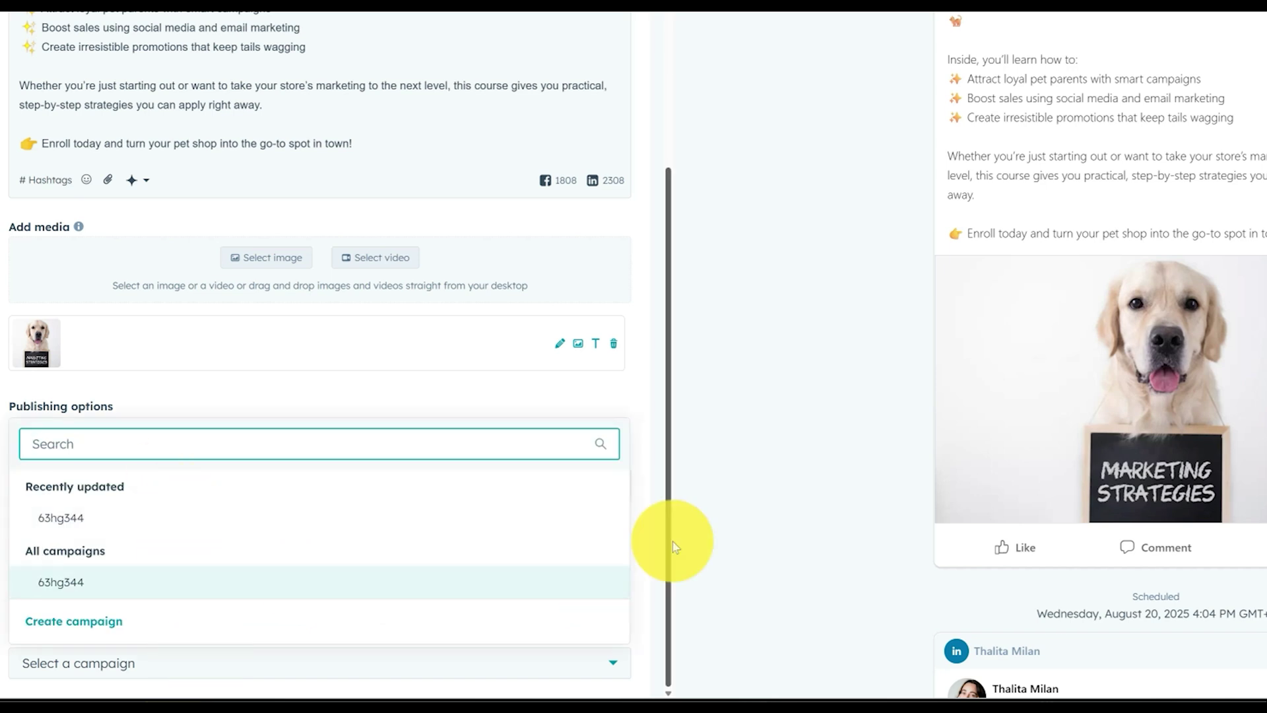
left_click(335, 368)
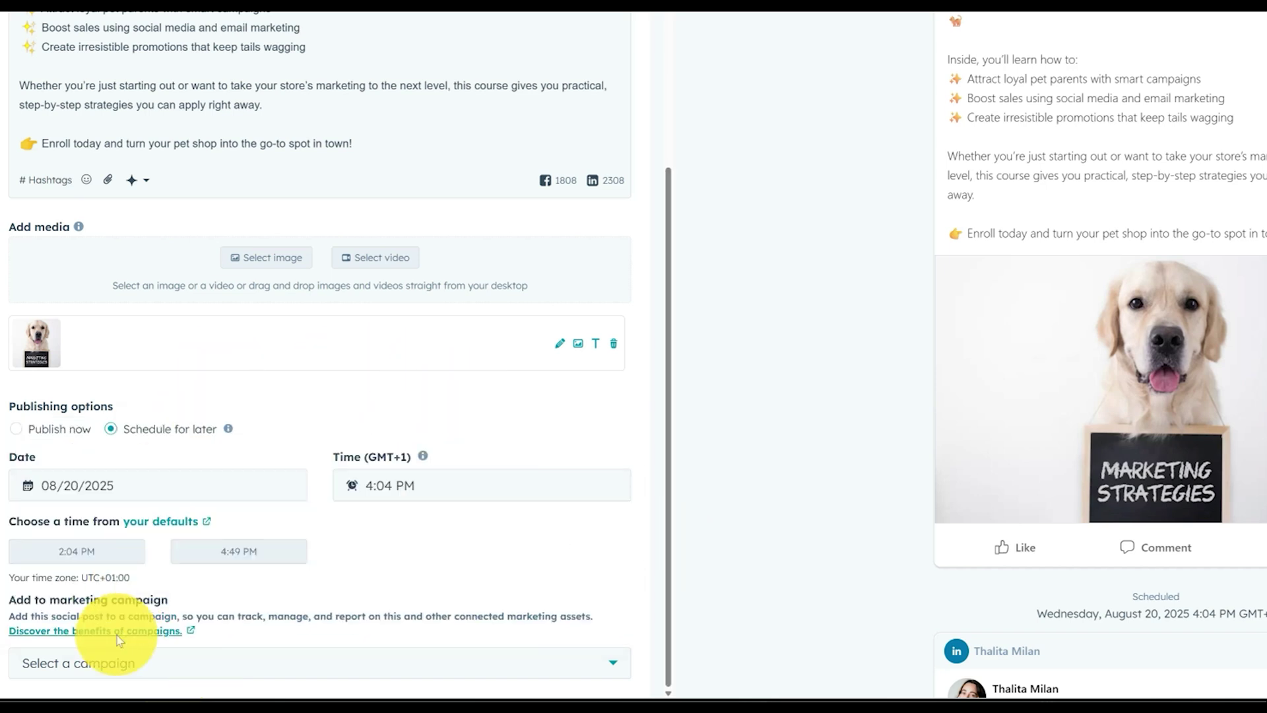
scroll(782, 214, "up", 2)
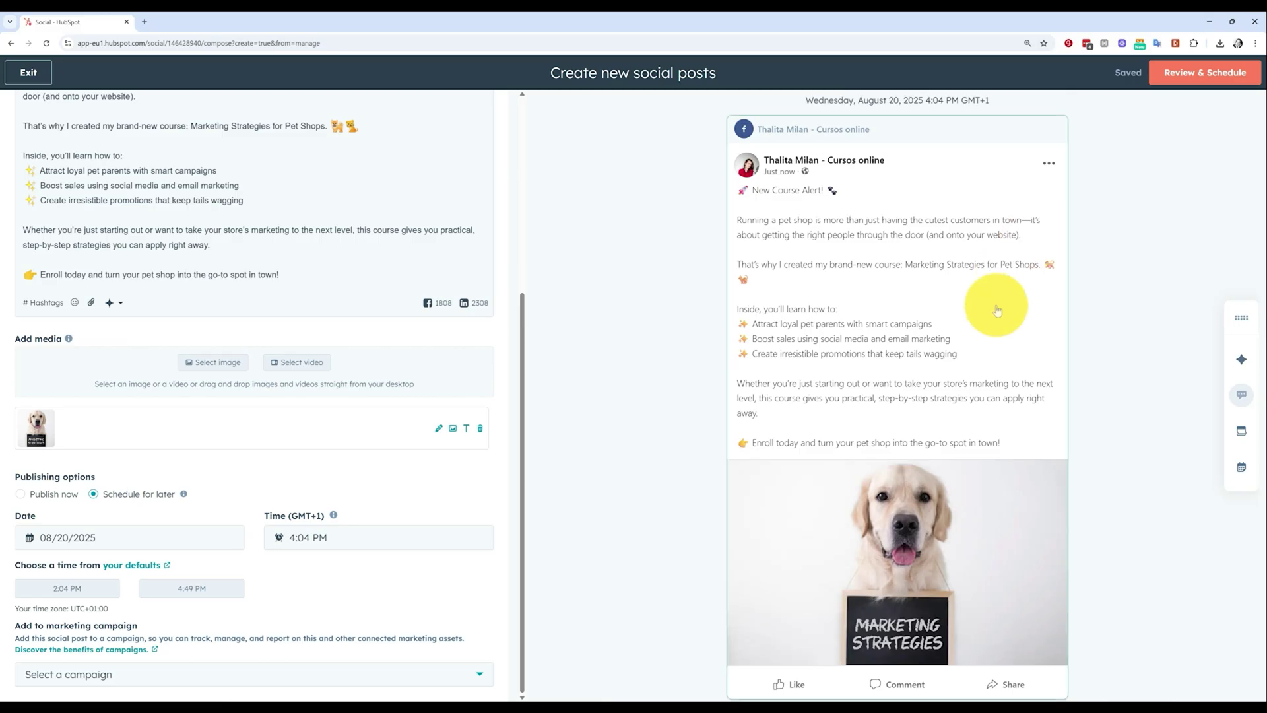
- Review the Facebook and LinkedIn posts for August 20, 4:04 PM and schedule them
left_click(1205, 72)
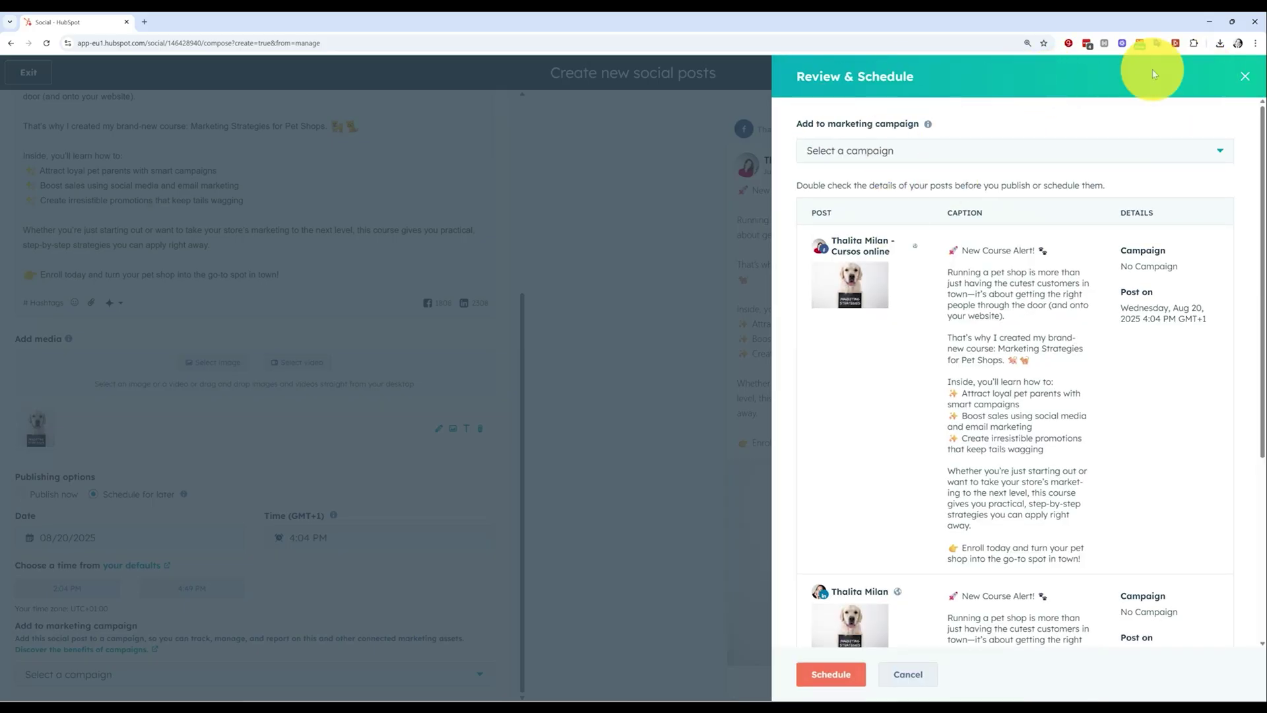
scroll(1090, 201, "down", 5)
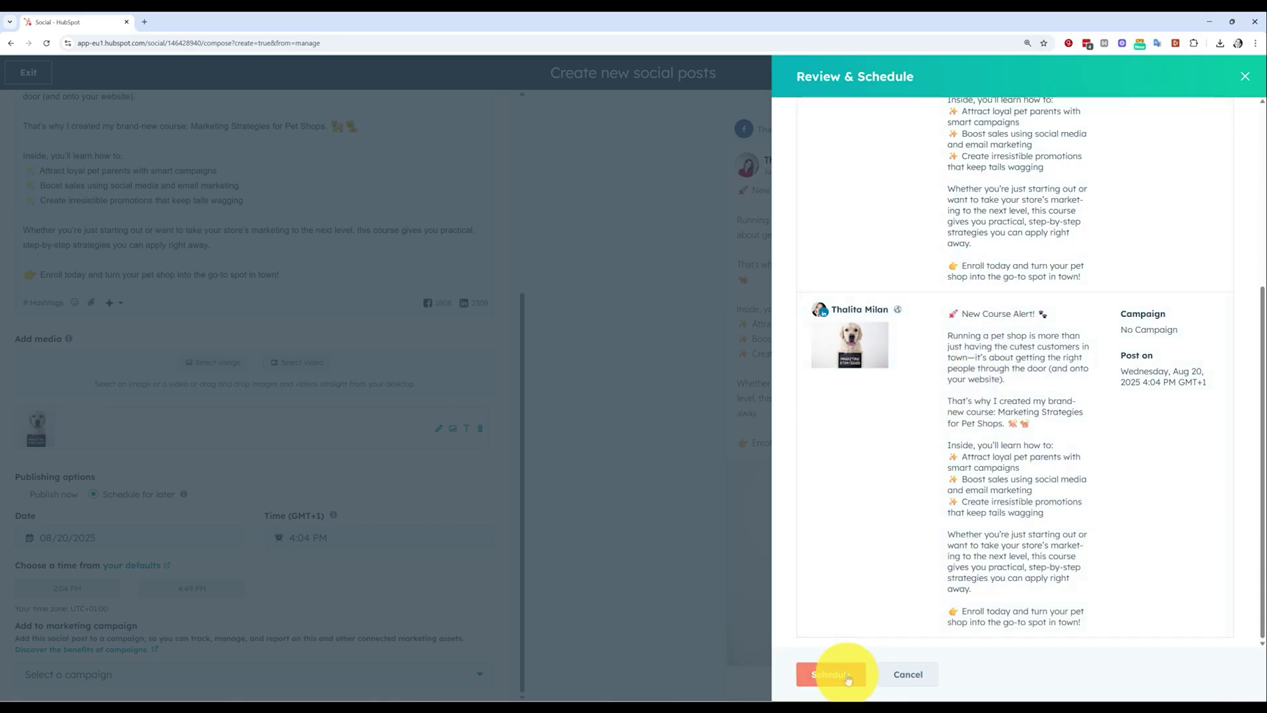
left_click(844, 673)
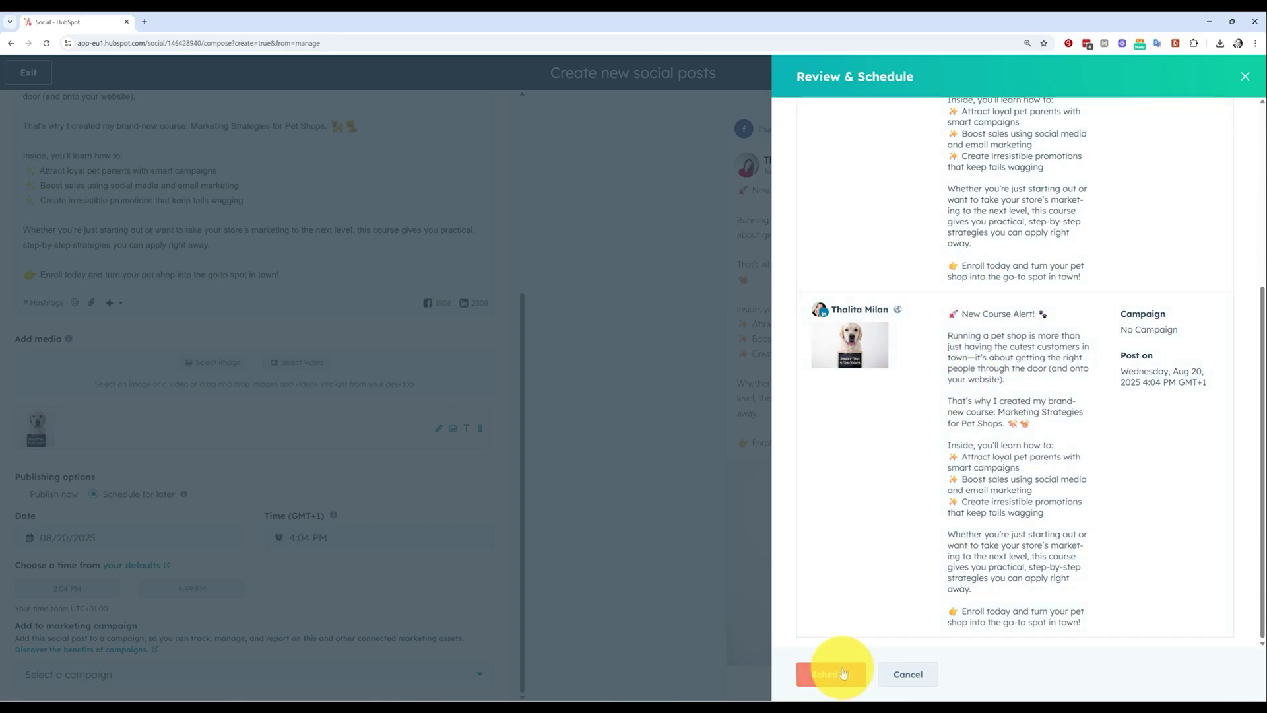
left_click(1244, 75)
scroll(511, 304, "up", 4)
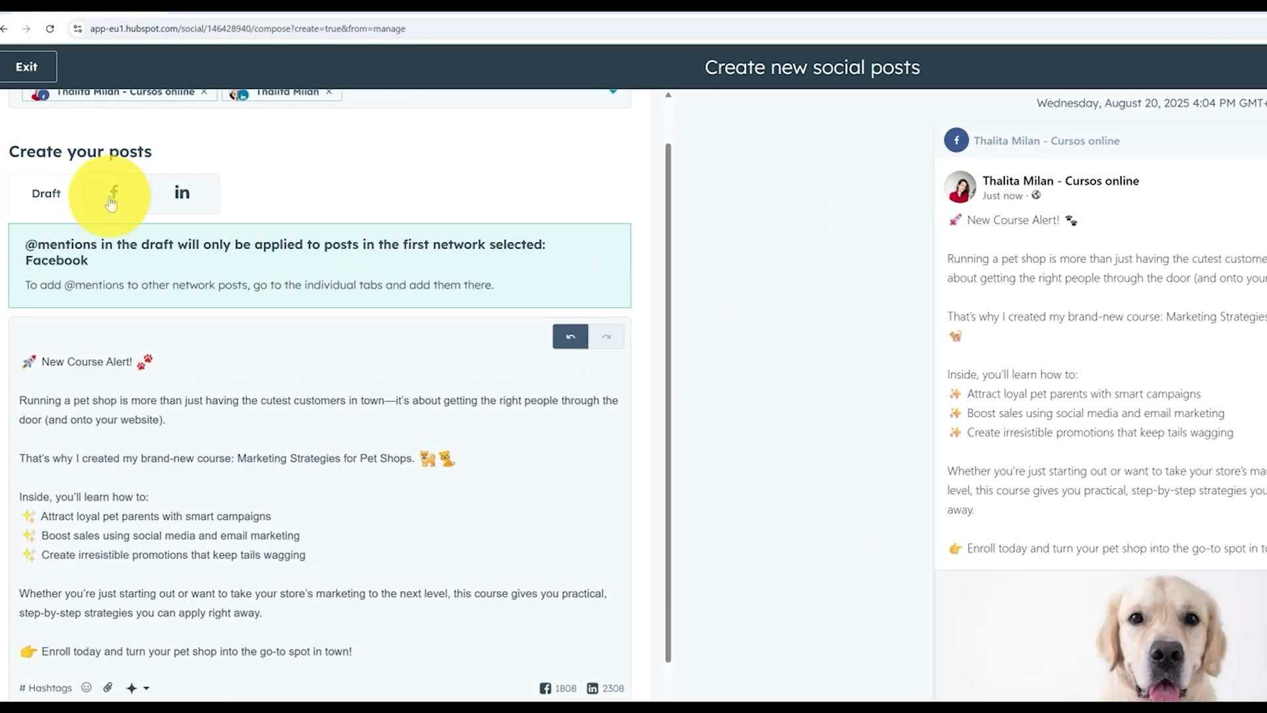
- Check the Facebook and LinkedIn versions of the post
left_click(94, 176)
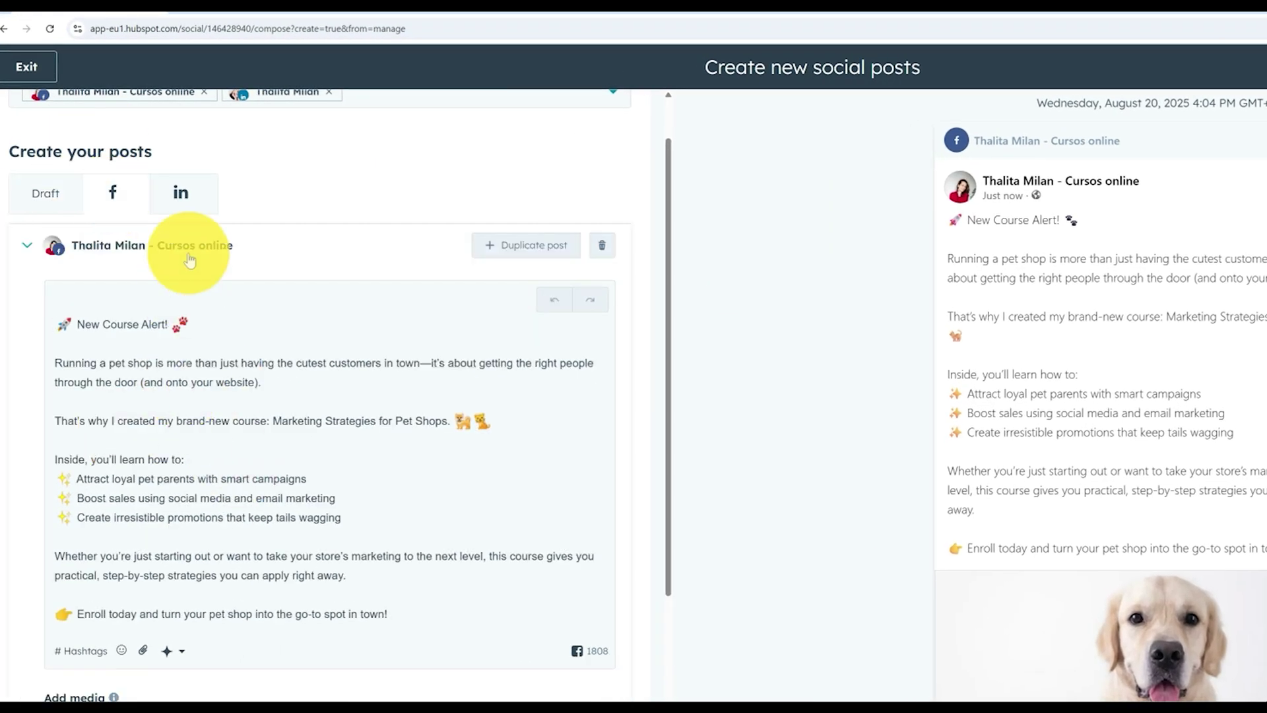
left_click(176, 198)
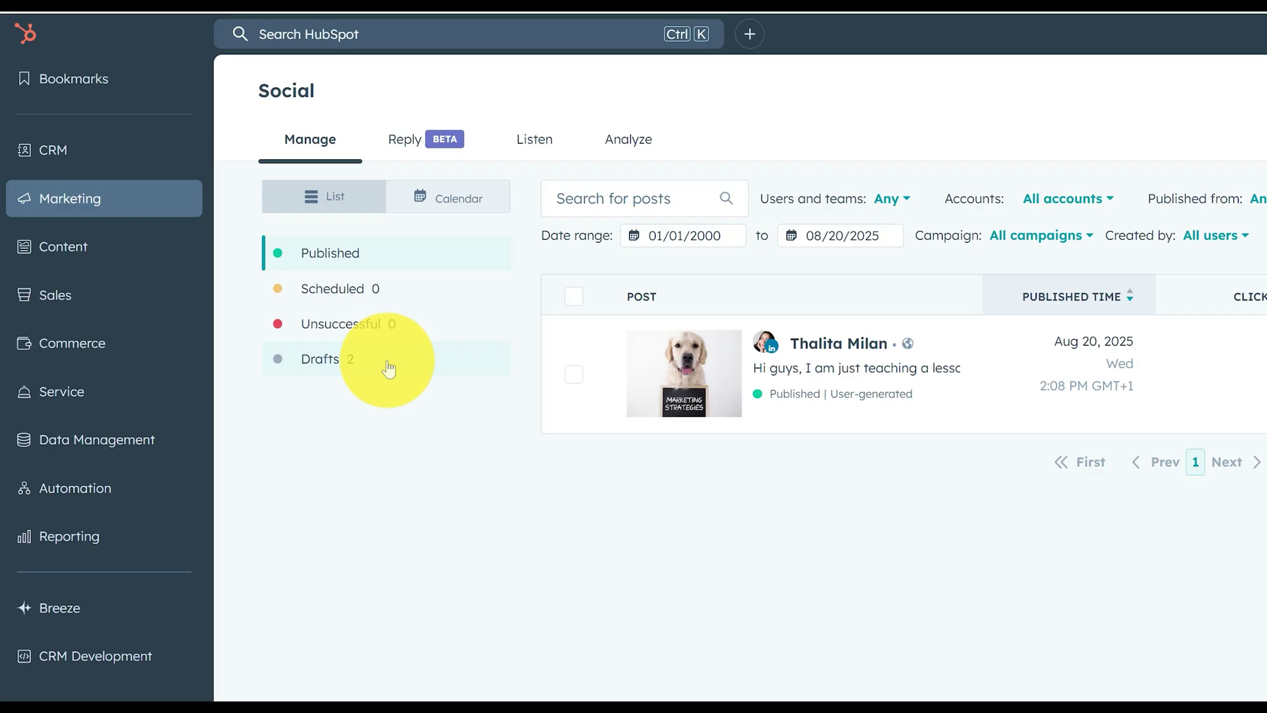
- Switch to the Reply tab, showing an empty inbox for 08/14–08/20/2025
left_click(424, 147)
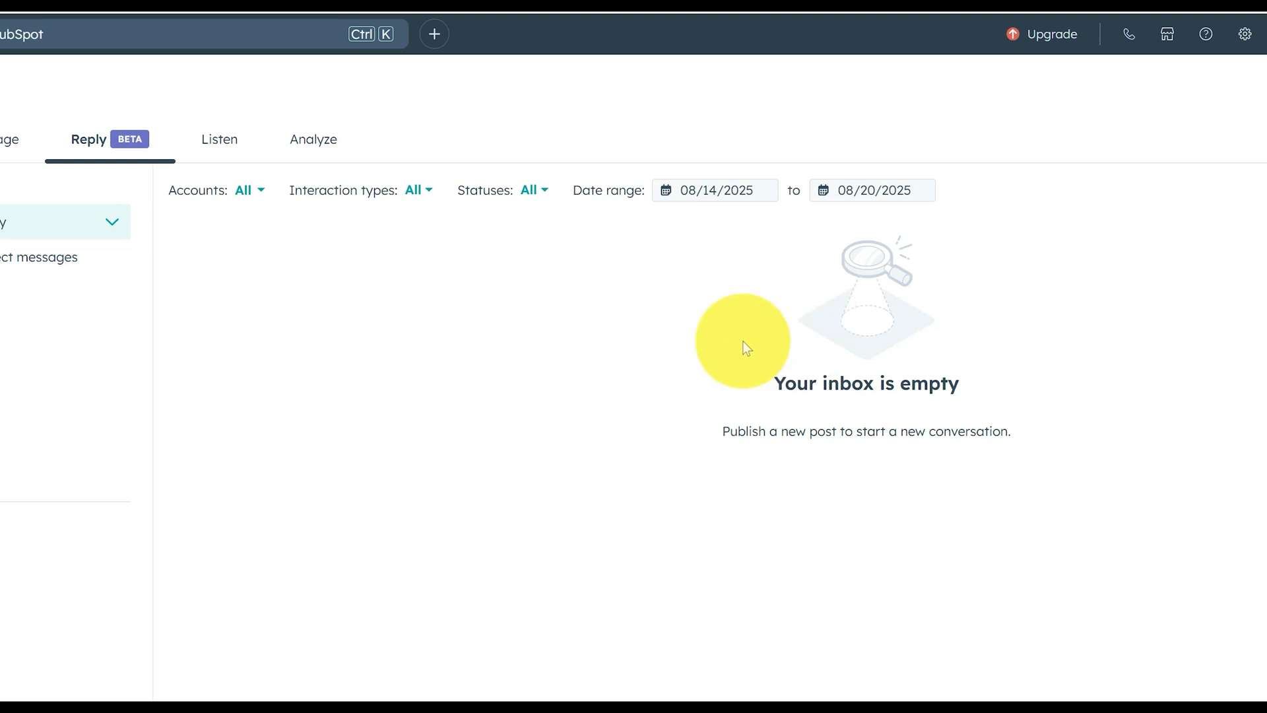
- Go through the Listen tab to the Analyze tab's Audience and Published Posts reports
left_click(232, 140)
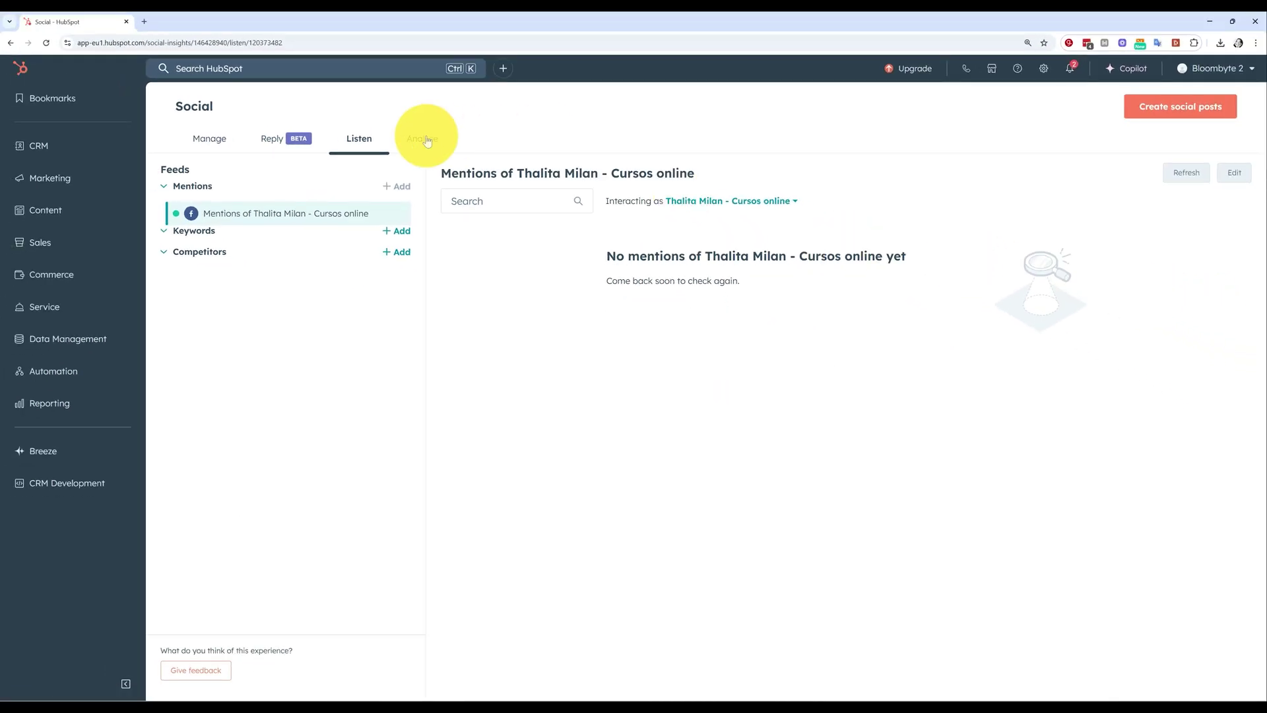
left_click(427, 140)
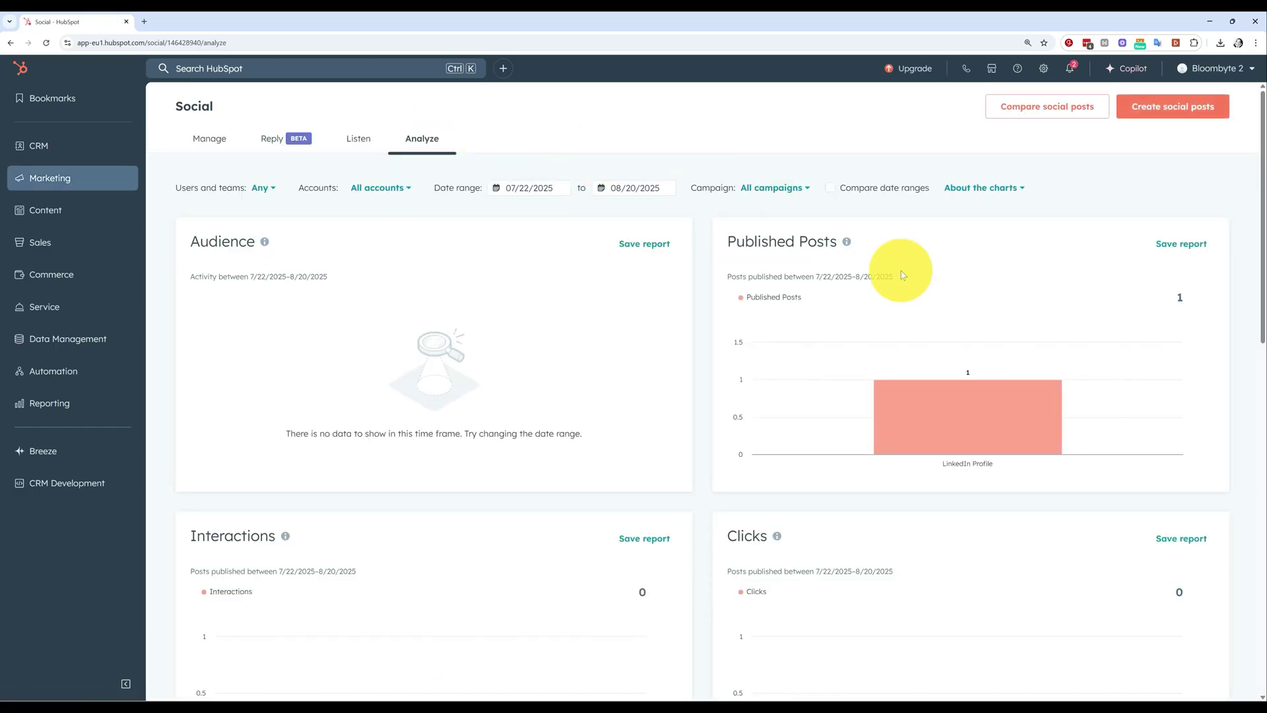
scroll(1122, 255, "down", 2)
scroll(1048, 265, "down", 5)
scroll(1048, 264, "down", 2)
scroll(1048, 264, "down", 1)
scroll(1048, 264, "down", 2)
scroll(1048, 262, "up", 4)
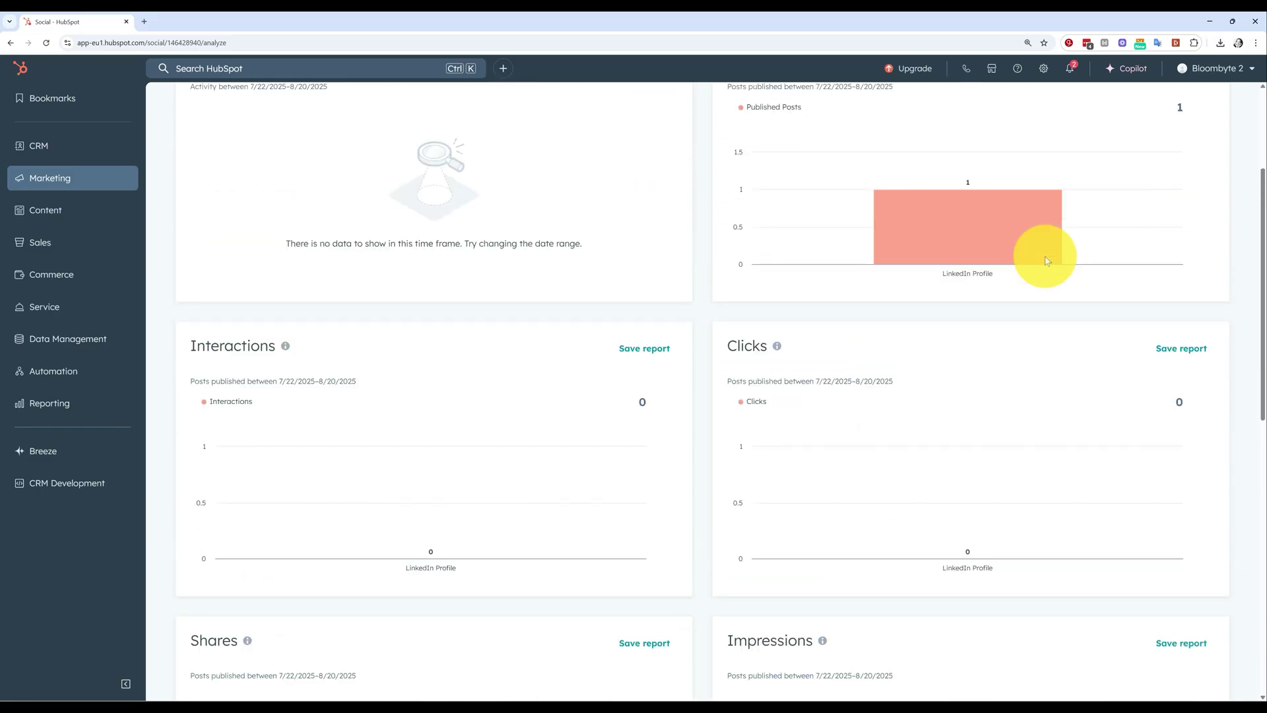
scroll(1048, 262, "up", 8)
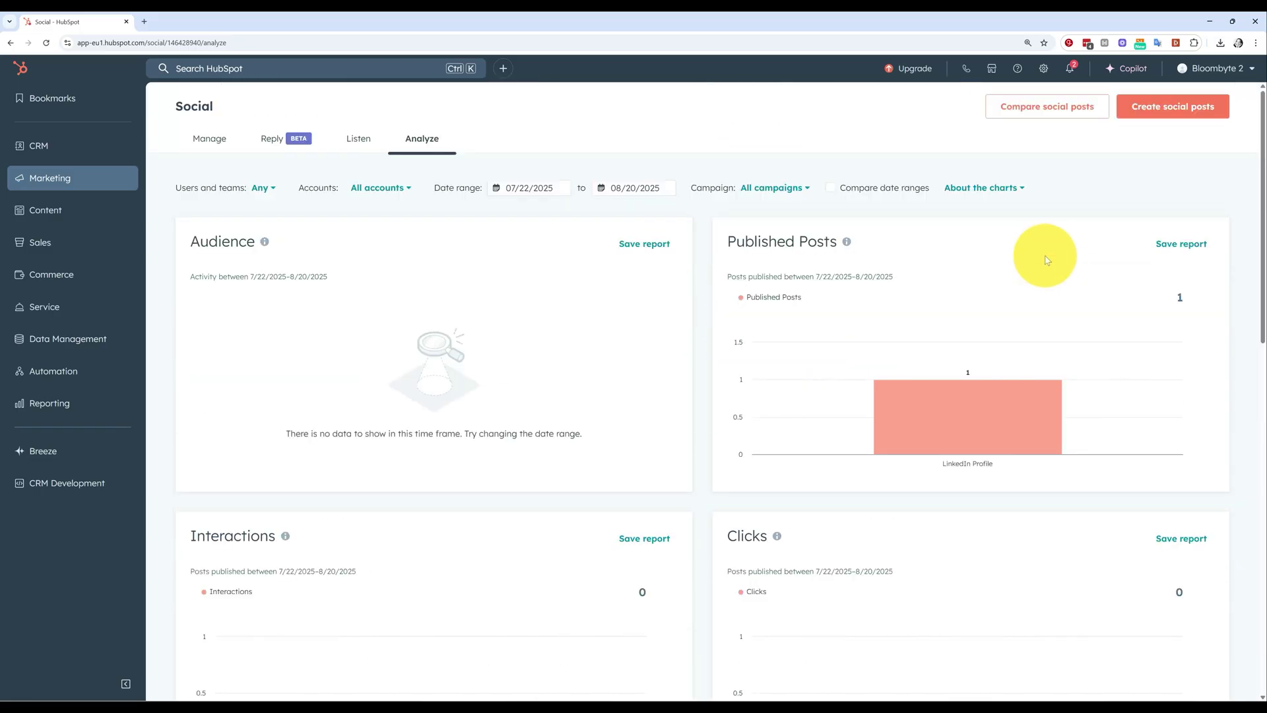